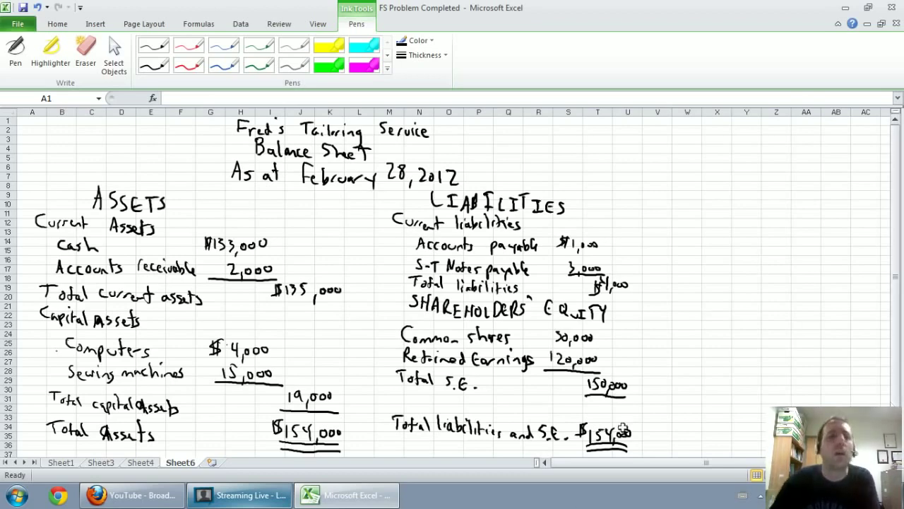
# Step: Look over the income and retained earnings statements, then go back to the Sheet6 balance sheet
pyautogui.click(106, 463)
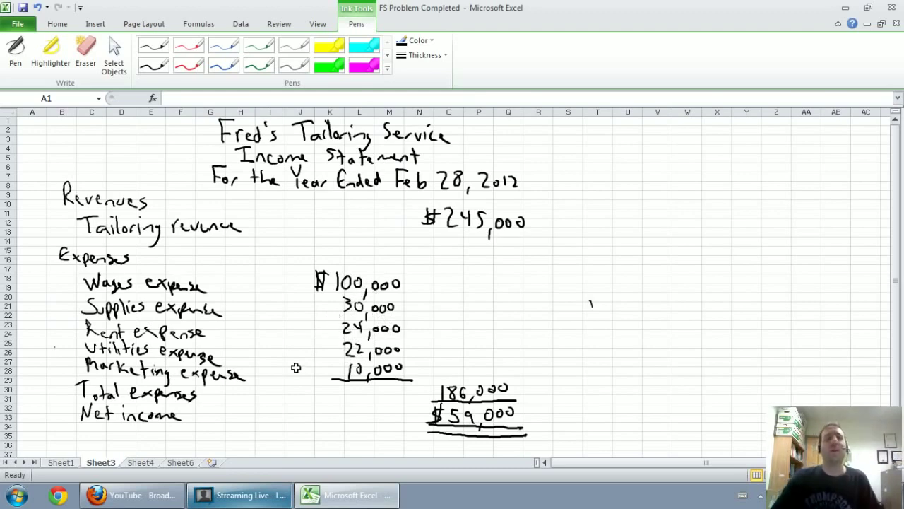
pyautogui.click(139, 462)
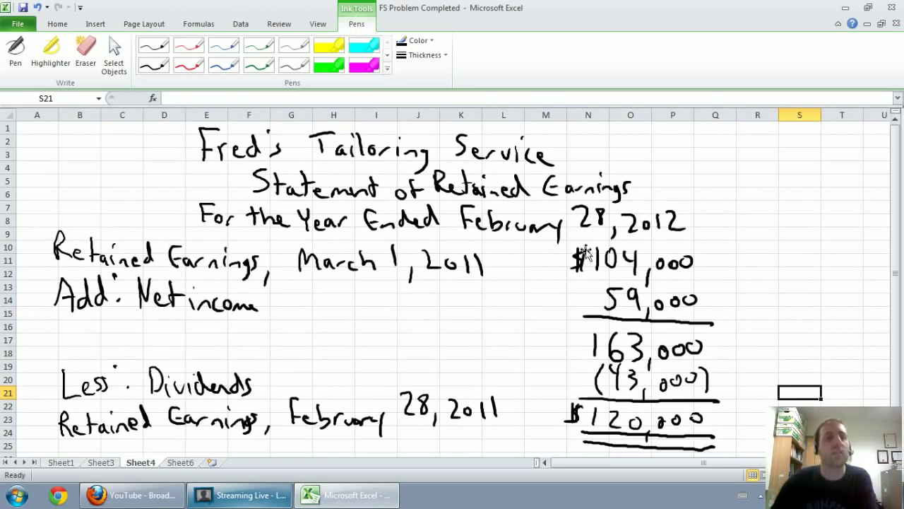
pyautogui.click(178, 462)
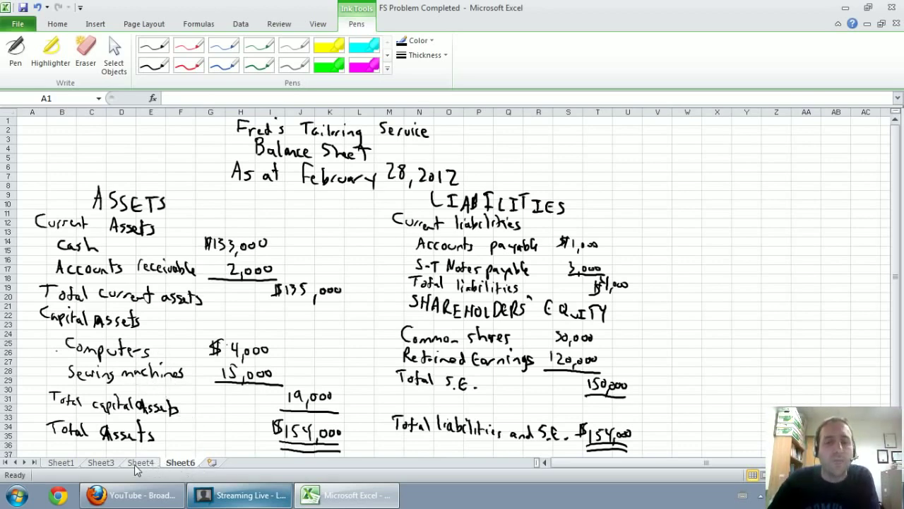
# Step: Bring up the income statement on Sheet3
pyautogui.click(99, 462)
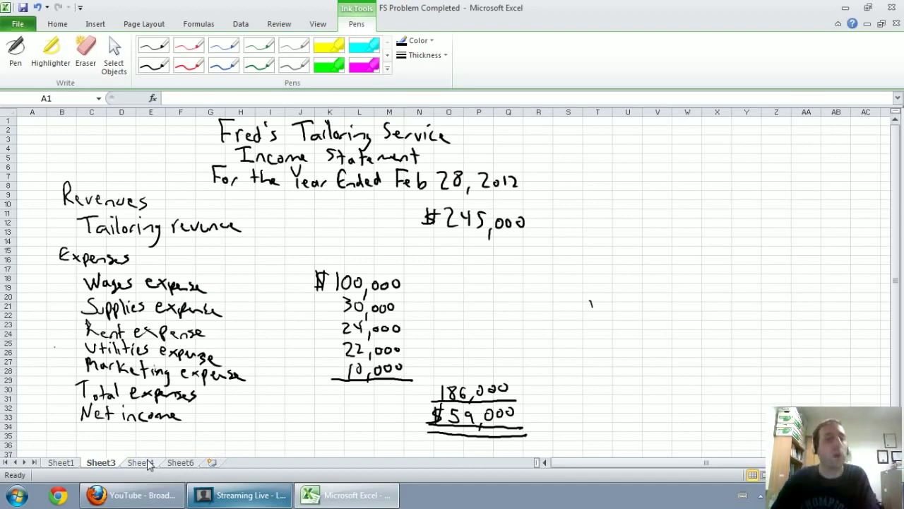
pyautogui.click(141, 463)
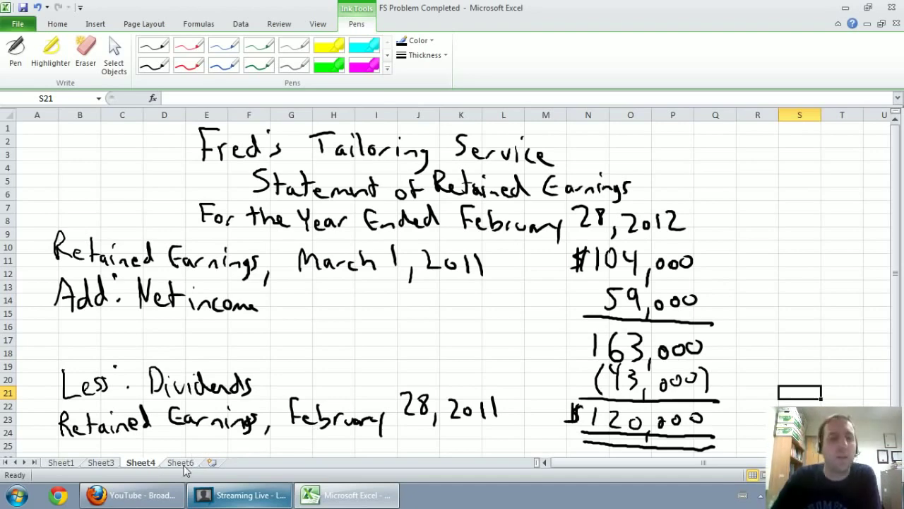
# Step: Cycle through Sheet6, Sheet3 and Sheet4, ending on the Sheet6 balance sheet
pyautogui.click(182, 463)
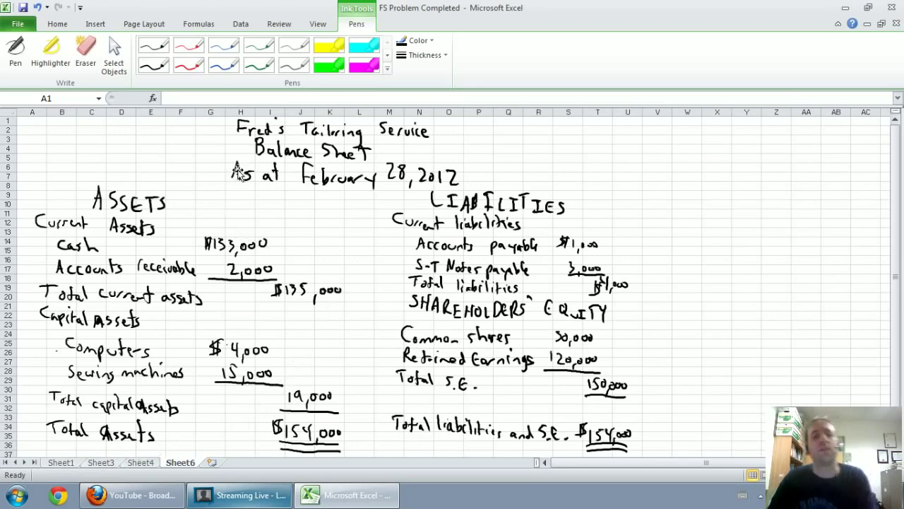
pyautogui.click(116, 464)
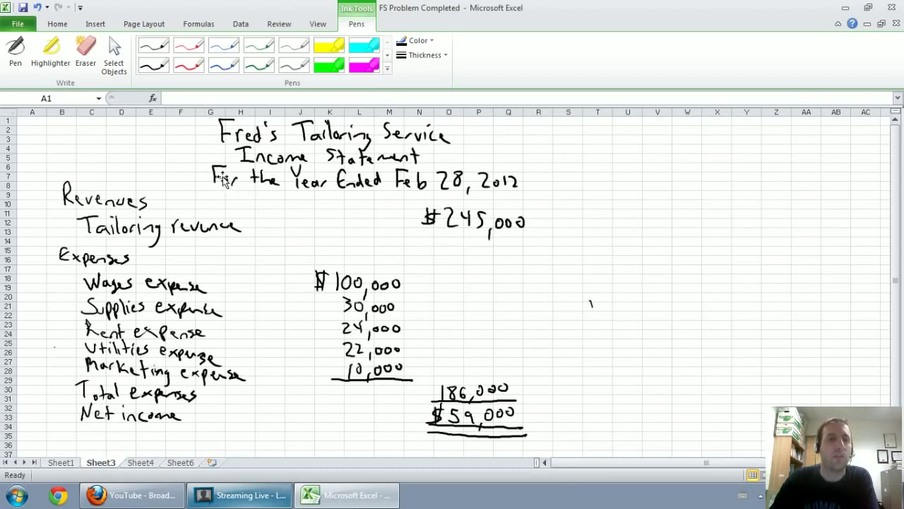
pyautogui.click(135, 463)
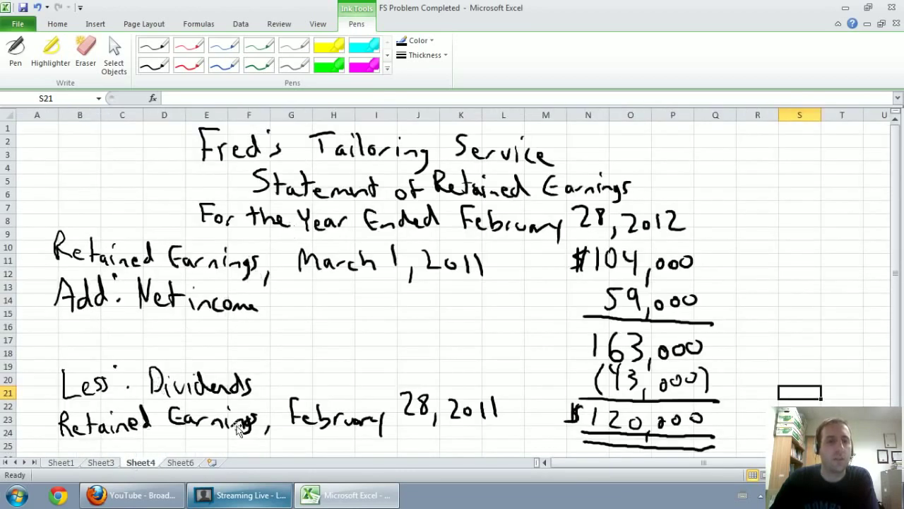
pyautogui.click(183, 464)
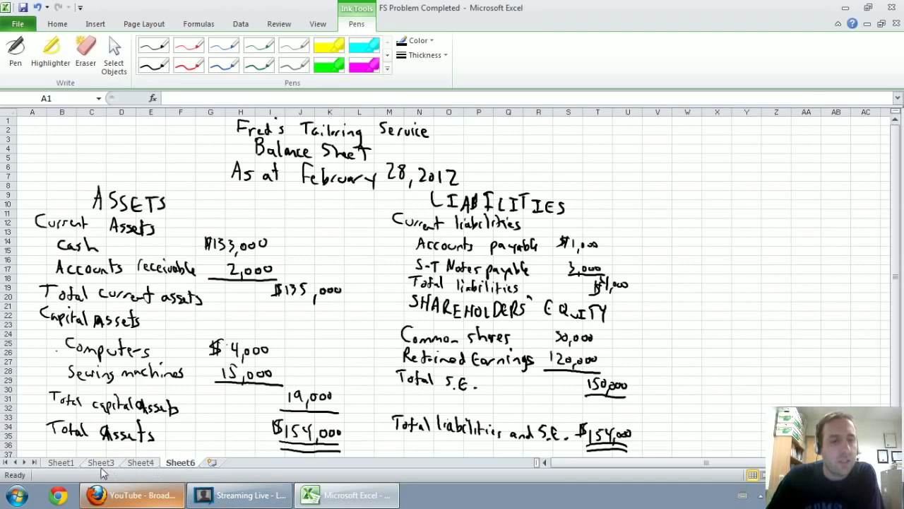
# Step: Show the Sheet3 income statement with $245,000 revenue and $59,000 net income
pyautogui.click(104, 465)
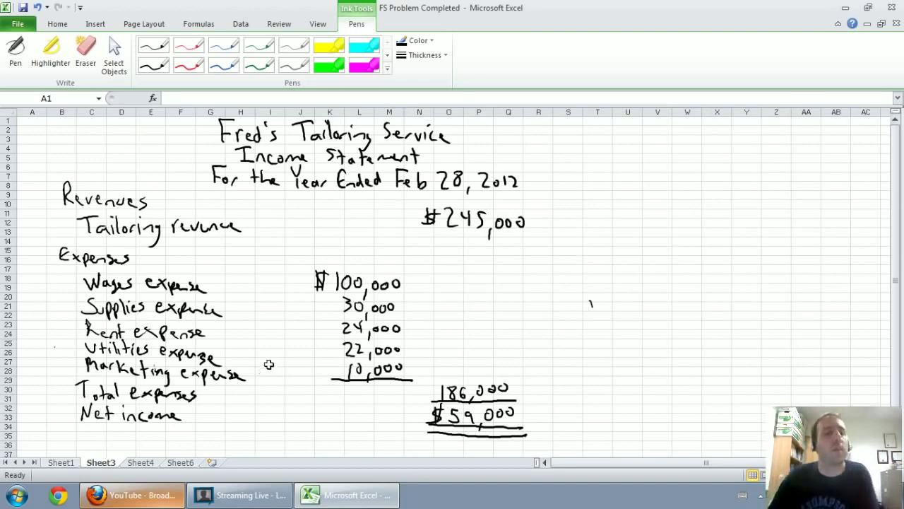
pyautogui.click(181, 462)
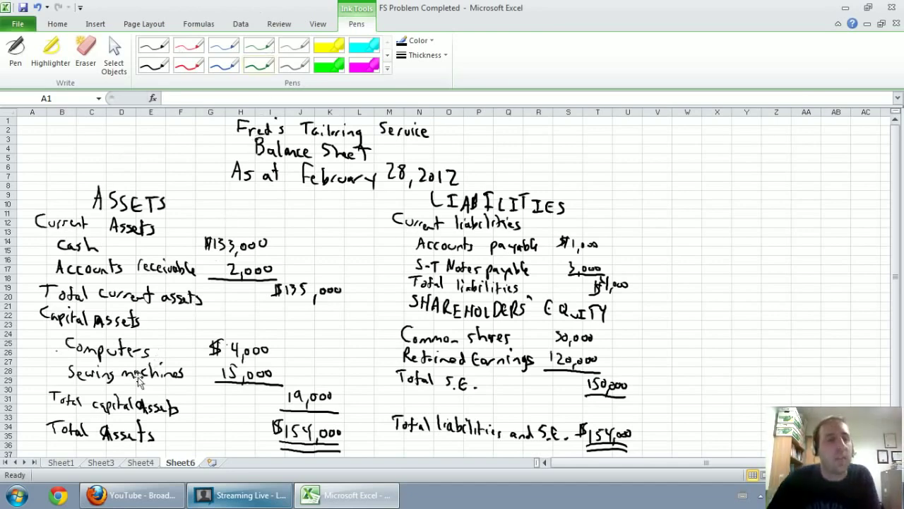
pyautogui.click(101, 462)
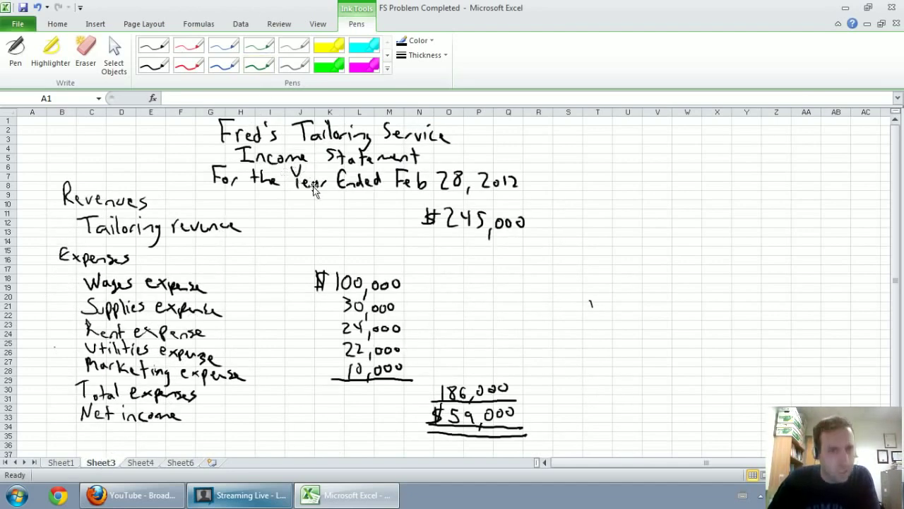
pyautogui.click(181, 461)
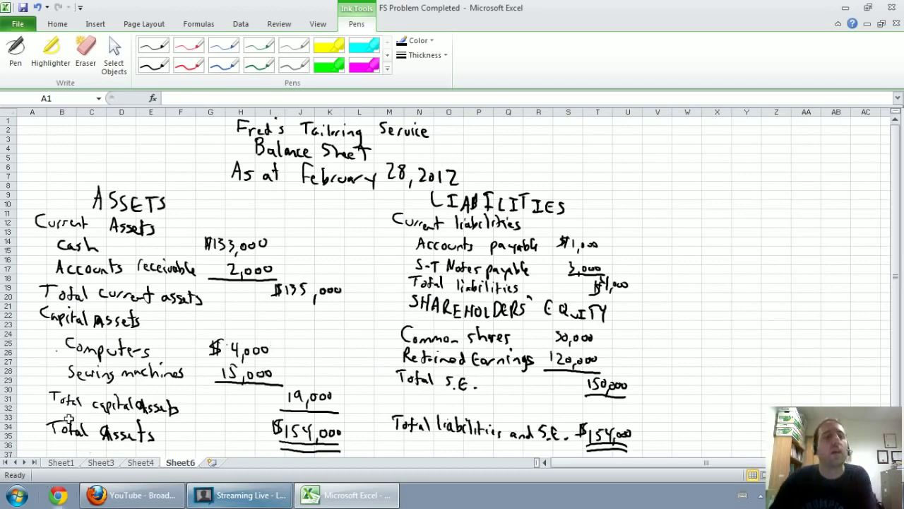
pyautogui.click(104, 466)
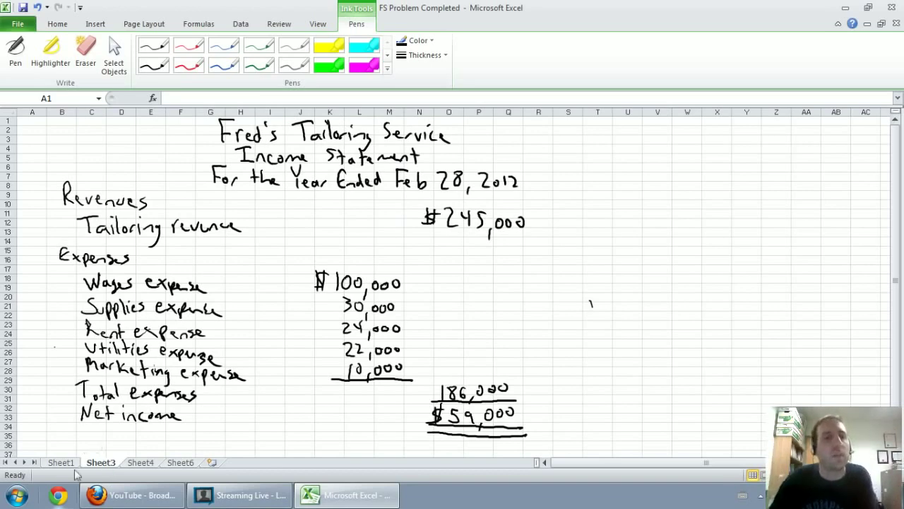
pyautogui.click(182, 464)
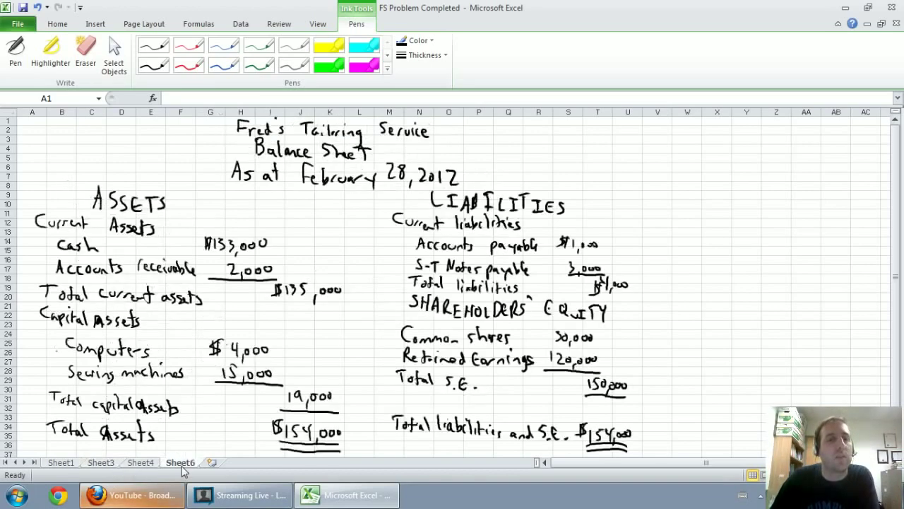
pyautogui.click(112, 462)
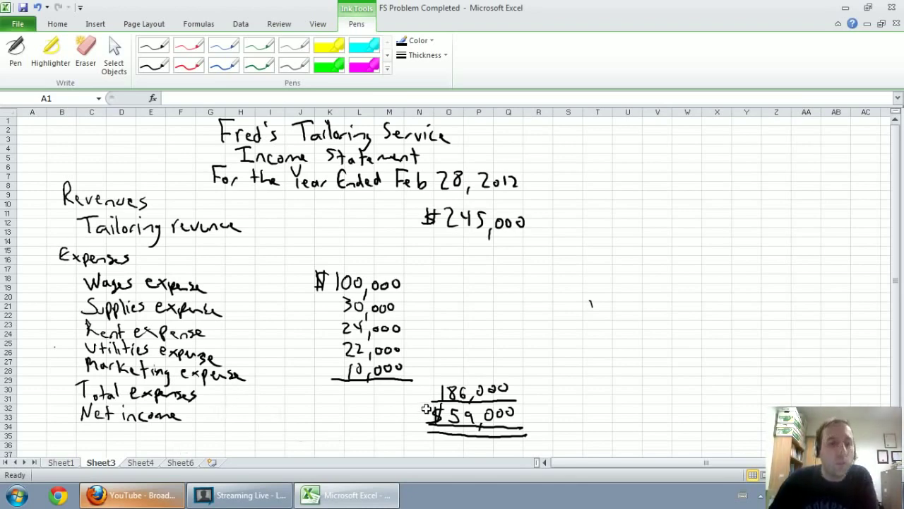
pyautogui.click(472, 420)
pyautogui.click(506, 361)
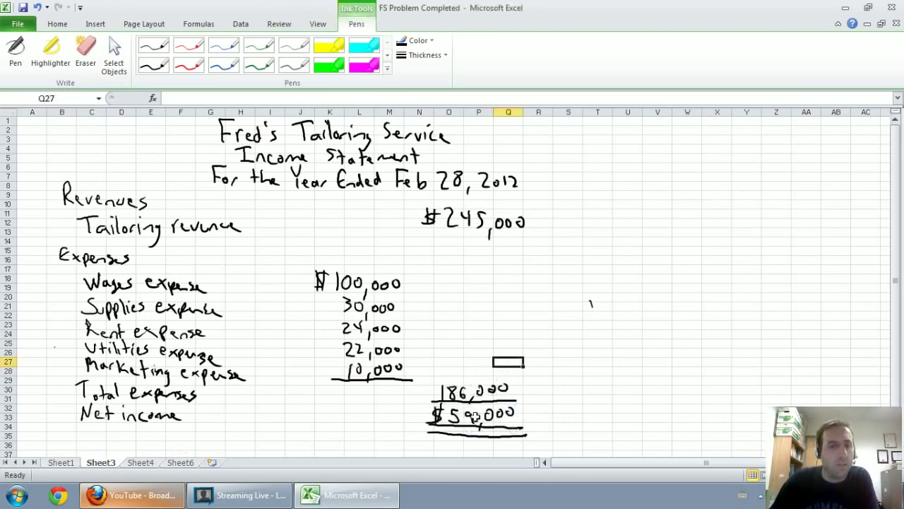
pyautogui.click(141, 462)
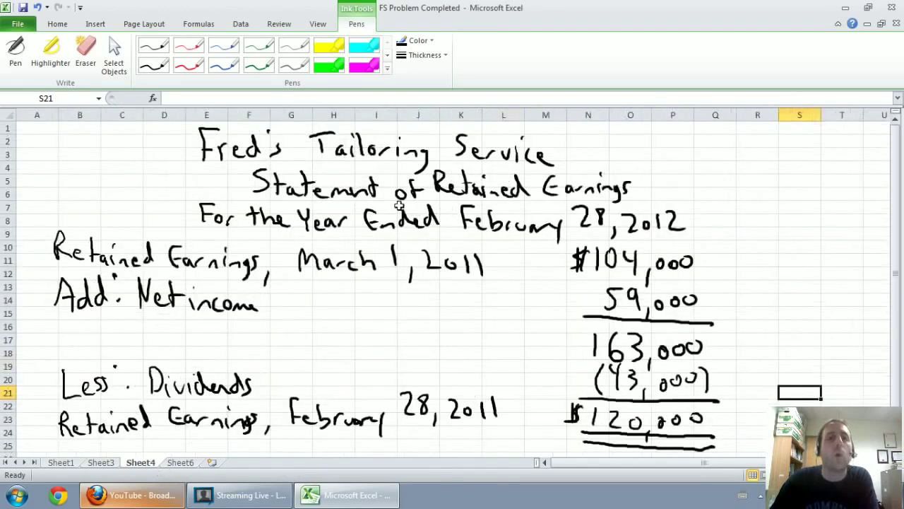
pyautogui.click(683, 308)
pyautogui.click(727, 305)
pyautogui.click(661, 304)
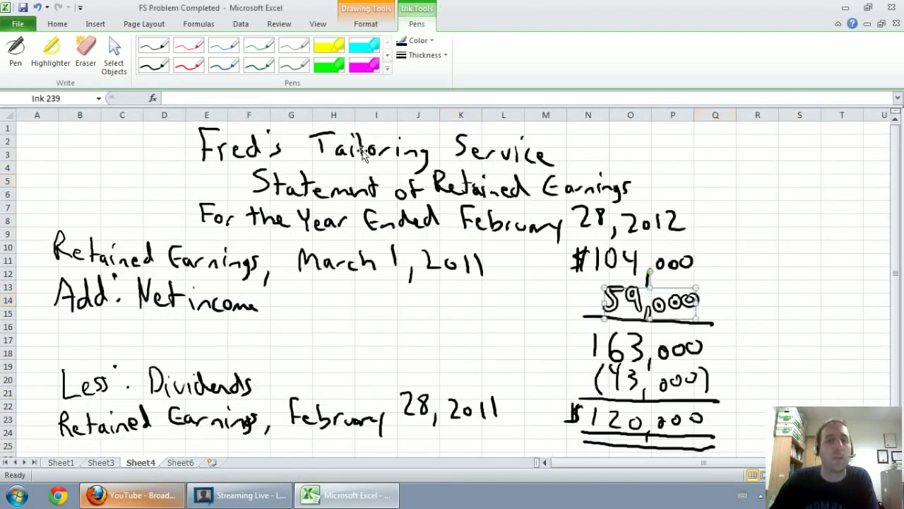
pyautogui.click(111, 452)
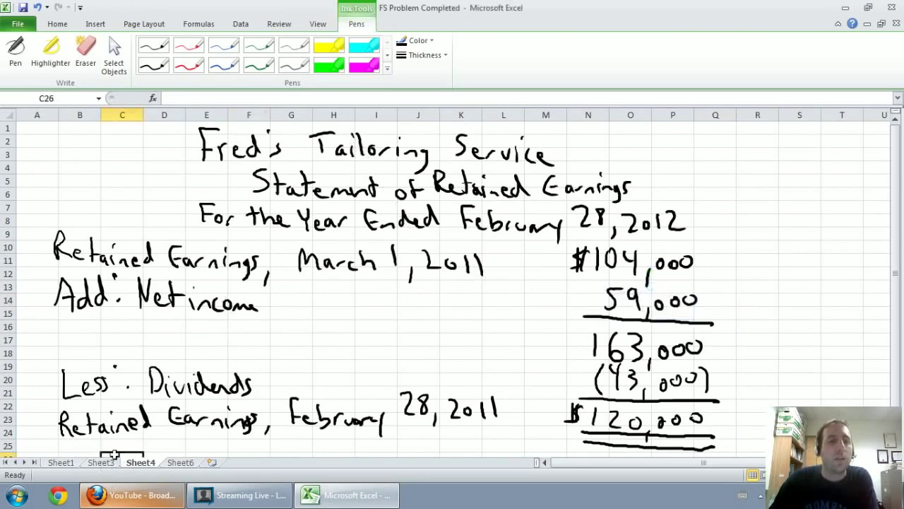
pyautogui.click(472, 417)
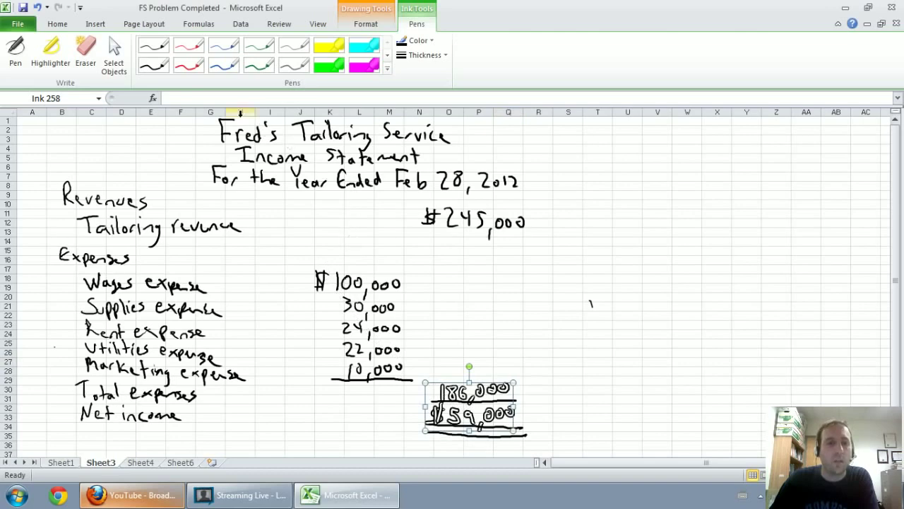
pyautogui.click(141, 460)
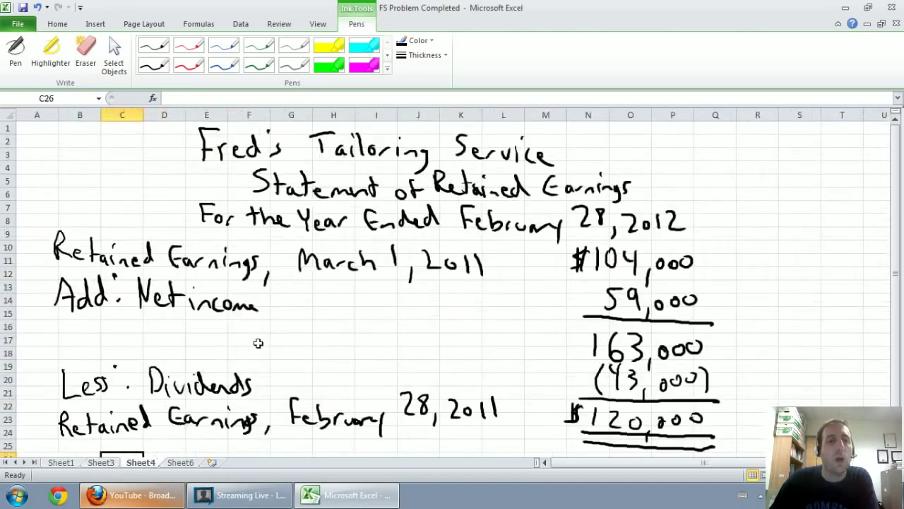
pyautogui.click(643, 311)
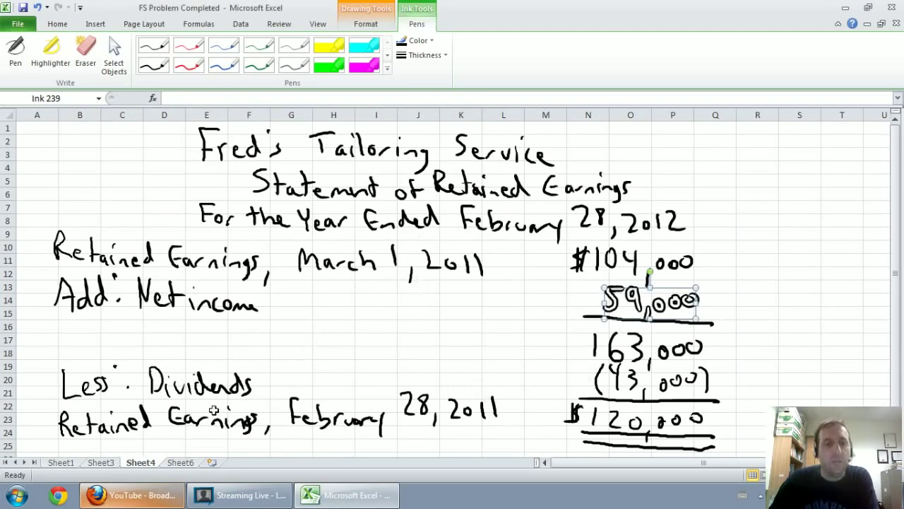
pyautogui.click(181, 463)
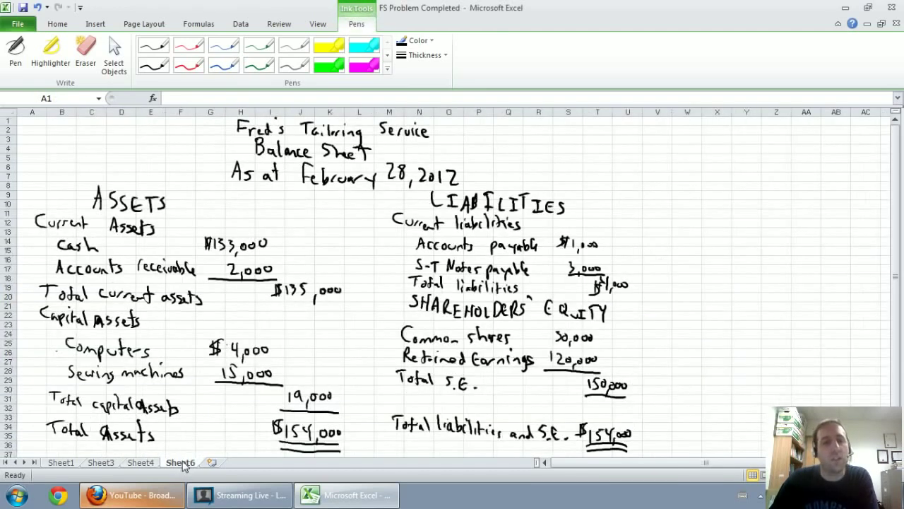
pyautogui.click(157, 463)
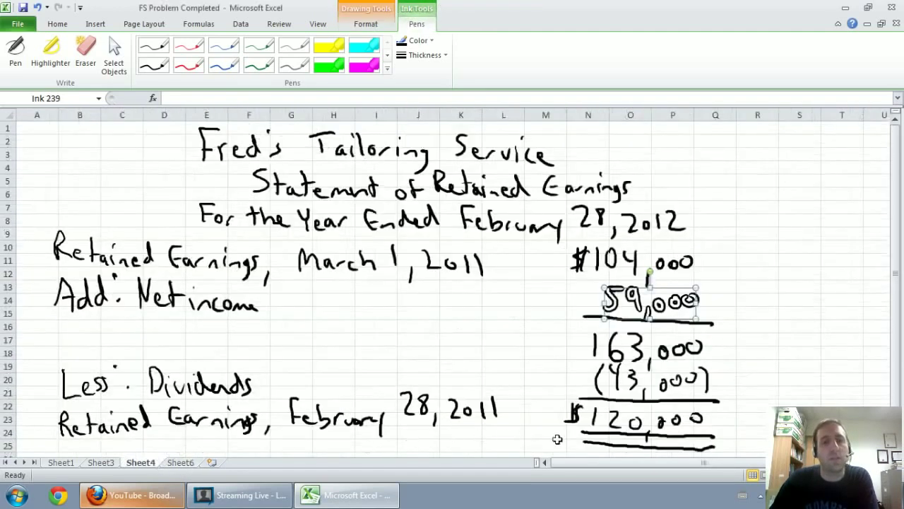
pyautogui.click(180, 463)
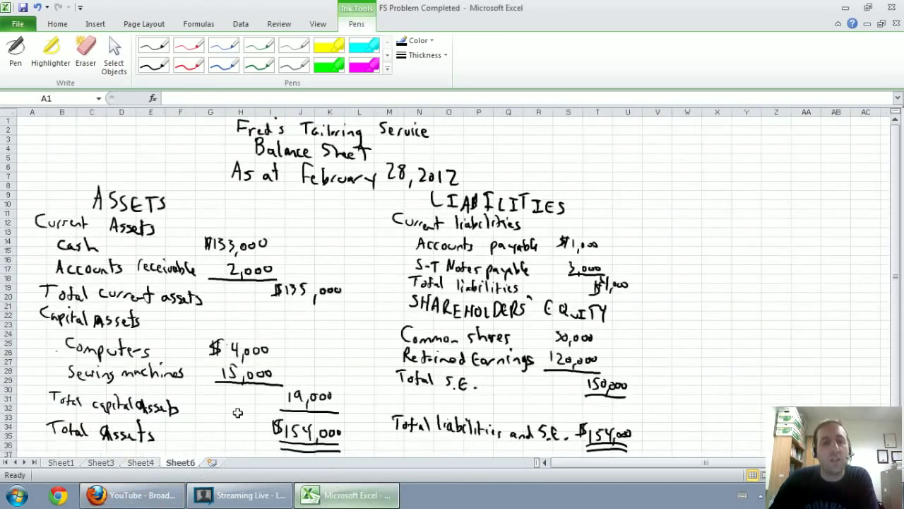
pyautogui.click(559, 362)
pyautogui.click(678, 363)
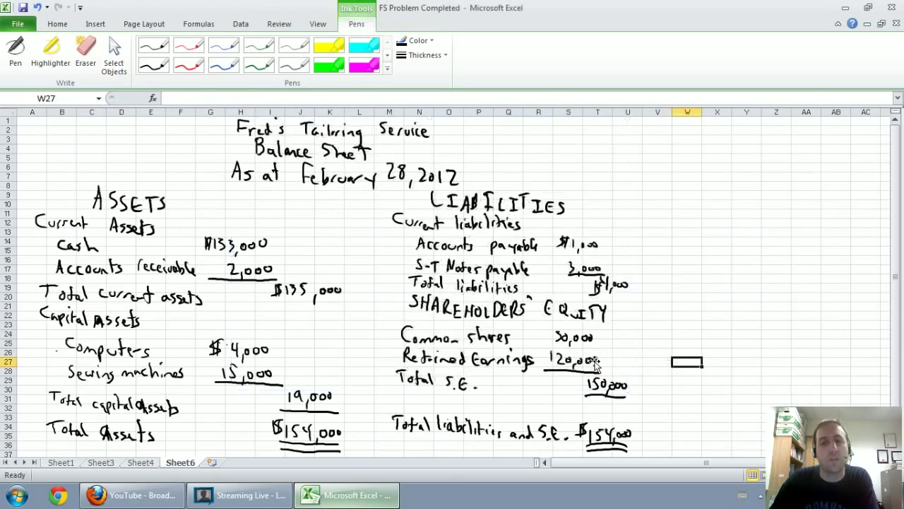
pyautogui.click(140, 463)
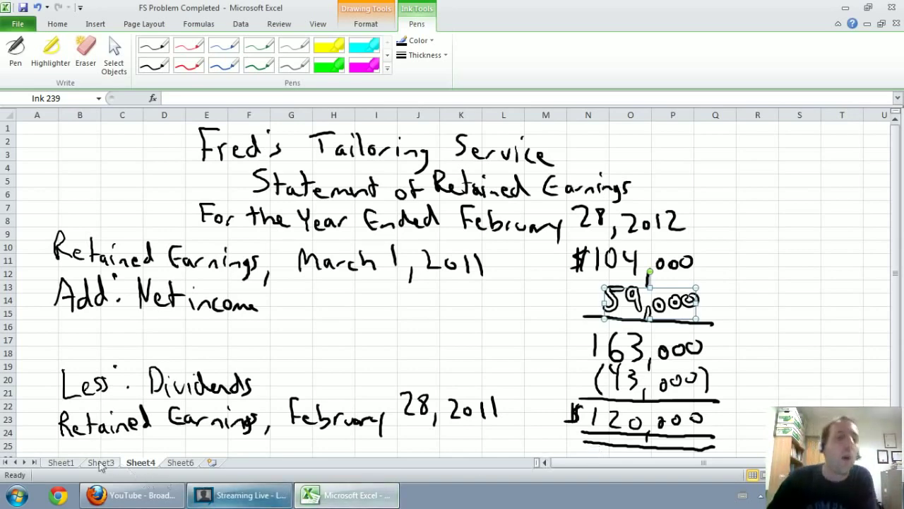
# Step: On Sheet1, review the Required items in A20 and A21, including the ratio task
pyautogui.click(70, 463)
pyautogui.scroll(-2, 152, 395)
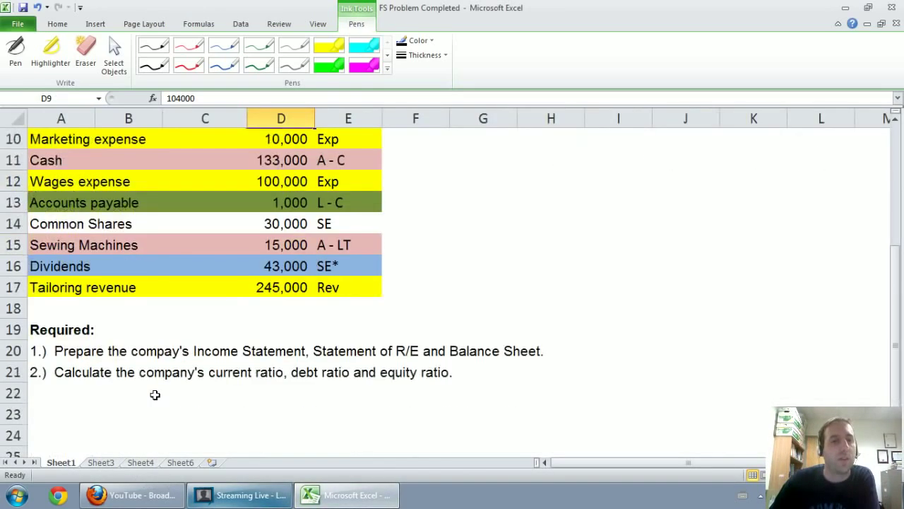
pyautogui.click(88, 349)
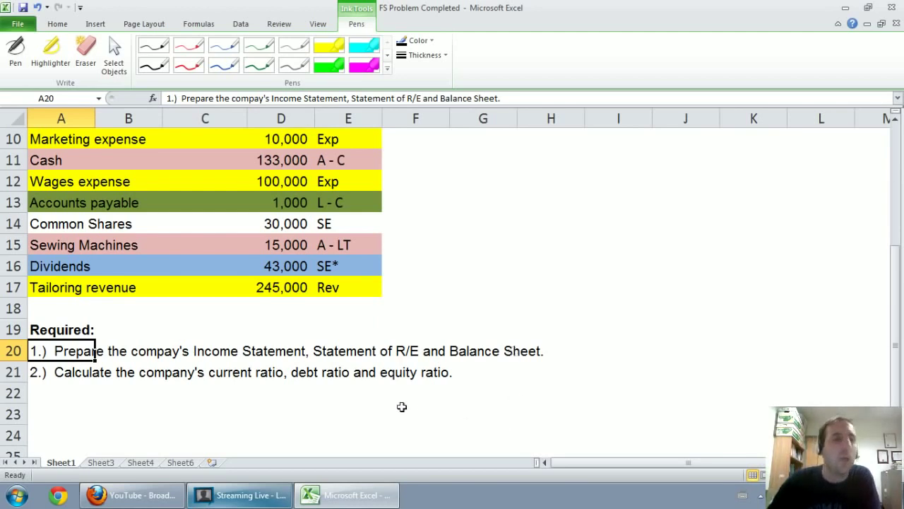
pyautogui.click(276, 417)
pyautogui.click(75, 372)
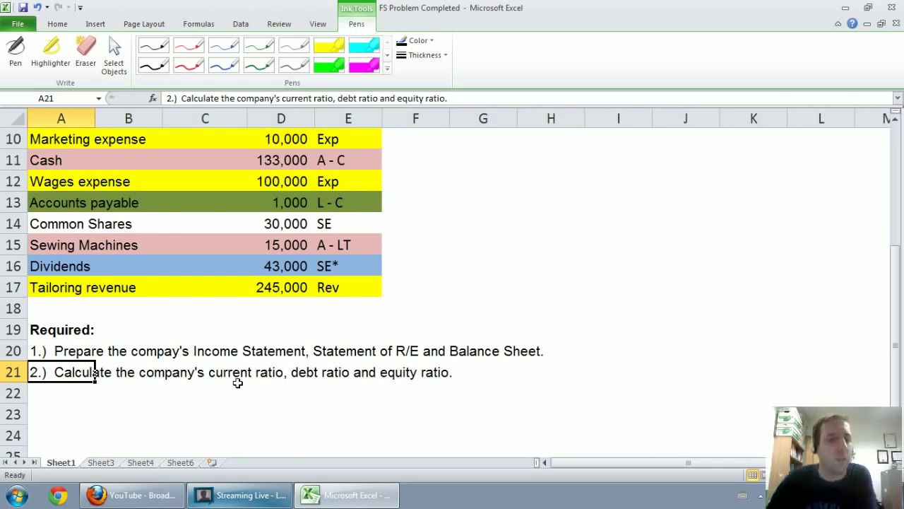
# Step: Beside the Sheet6 balance sheet, handwrite in red: Current Ratio = CA/CL = 135K/4
pyautogui.click(180, 463)
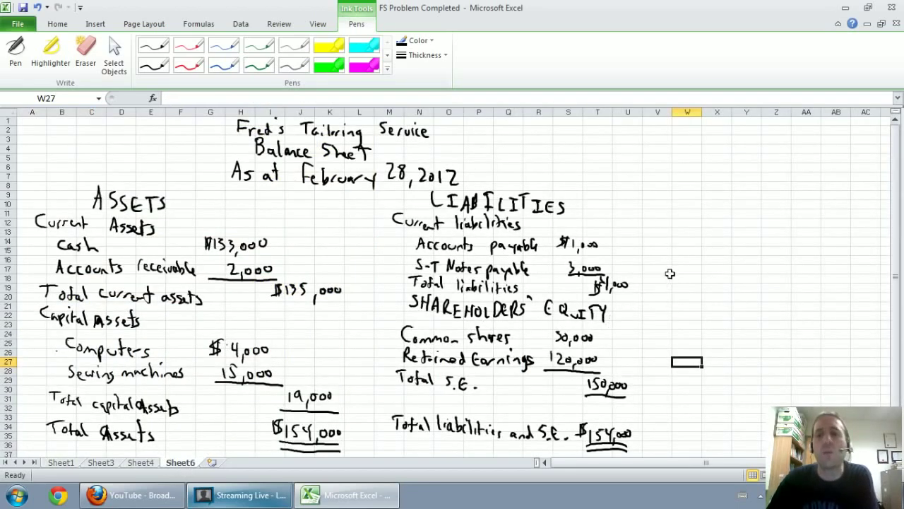
pyautogui.click(203, 67)
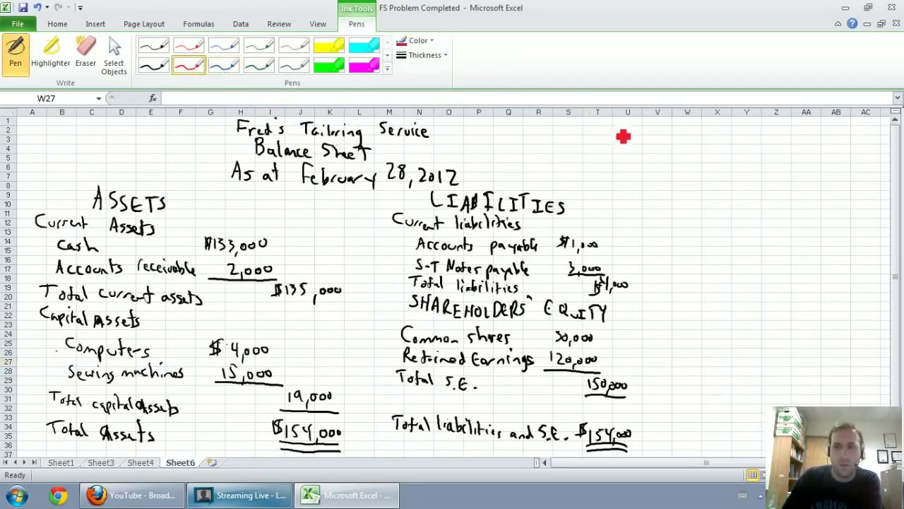
pyautogui.moveTo(657, 145)
pyautogui.mouseDown()
pyautogui.moveTo(692, 157)
pyautogui.moveTo(709, 149)
pyautogui.moveTo(742, 163)
pyautogui.moveTo(777, 149)
pyautogui.mouseUp()
pyautogui.moveTo(709, 170)
pyautogui.mouseDown()
pyautogui.moveTo(704, 182)
pyautogui.moveTo(728, 182)
pyautogui.moveTo(711, 219)
pyautogui.moveTo(729, 217)
pyautogui.moveTo(748, 190)
pyautogui.moveTo(749, 201)
pyautogui.mouseUp()
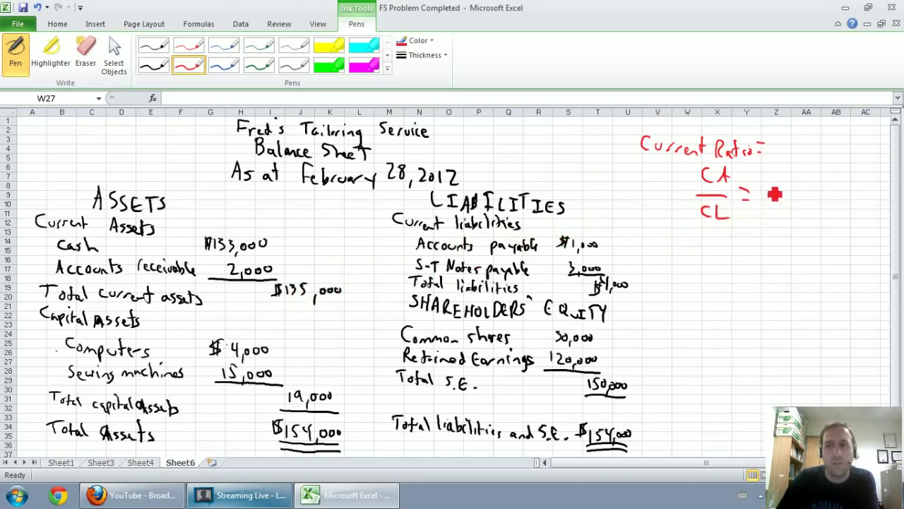
pyautogui.moveTo(770, 175)
pyautogui.mouseDown()
pyautogui.moveTo(778, 189)
pyautogui.moveTo(820, 185)
pyautogui.mouseUp()
pyautogui.moveTo(764, 194); pyautogui.dragTo(835, 201)
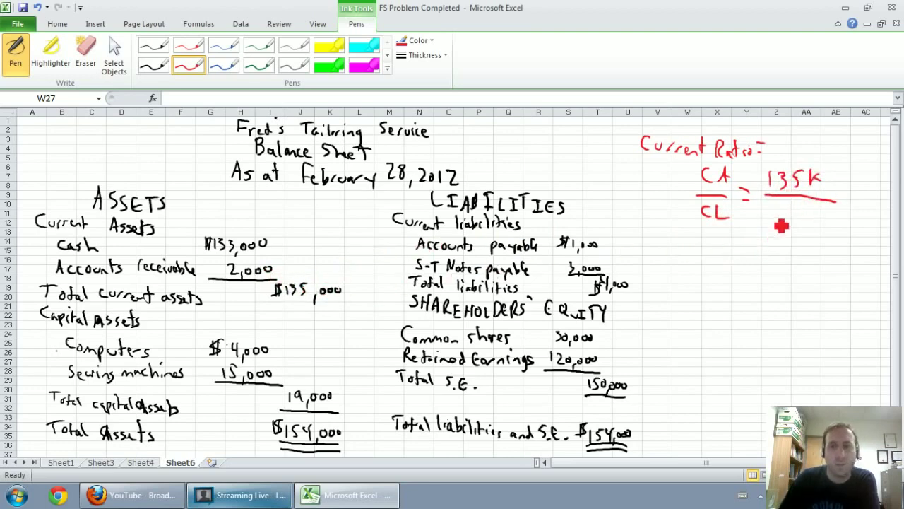
pyautogui.moveTo(784, 205); pyautogui.dragTo(792, 221)
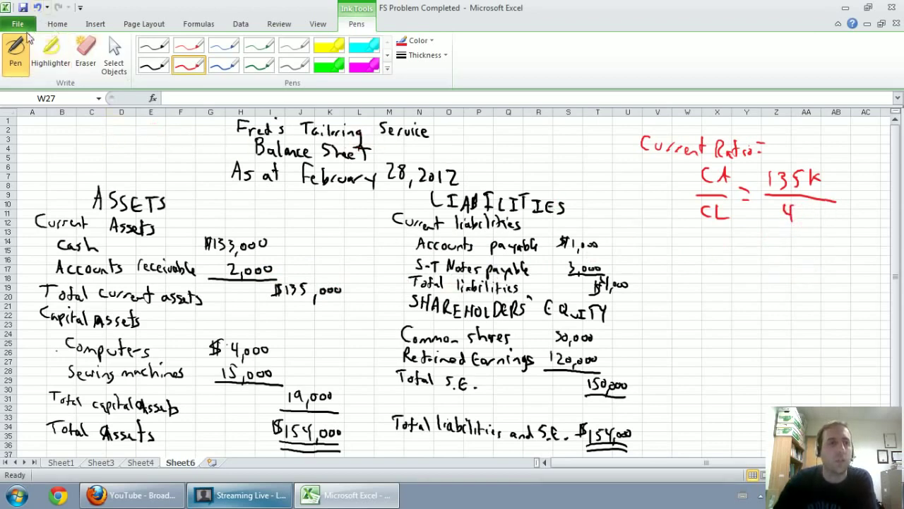
# Step: Compute =135000/4 in cell AC7, giving 33.75, and begin the red equals-sign answer
pyautogui.click(59, 27)
pyautogui.click(746, 249)
pyautogui.click(861, 178)
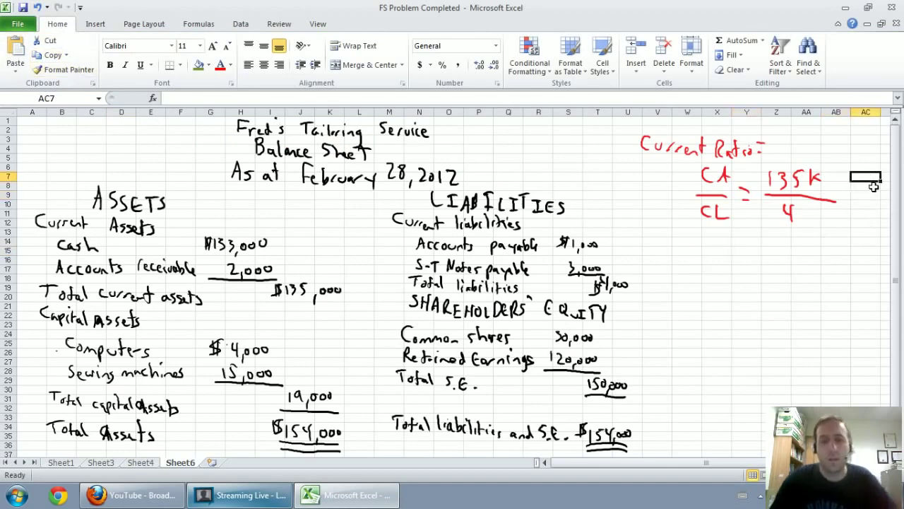
pyautogui.write('=135')
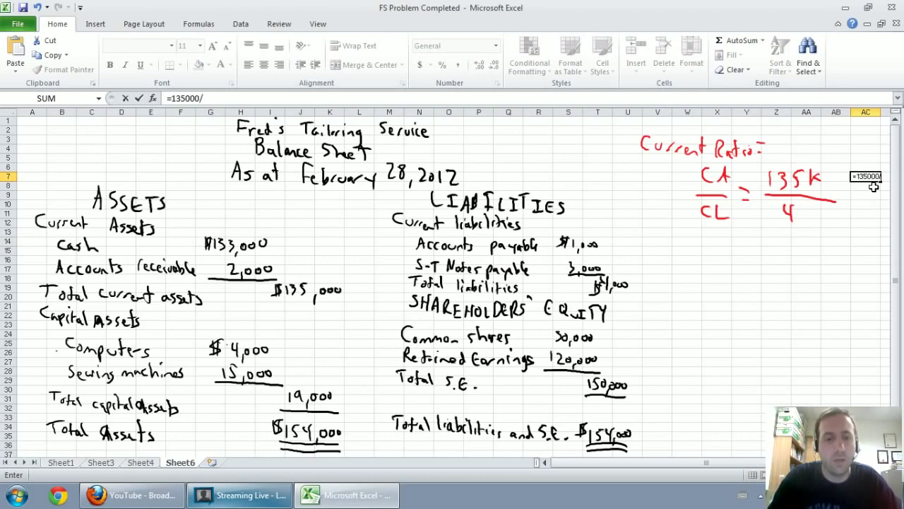
pyautogui.write('0000')
pyautogui.press('Return')
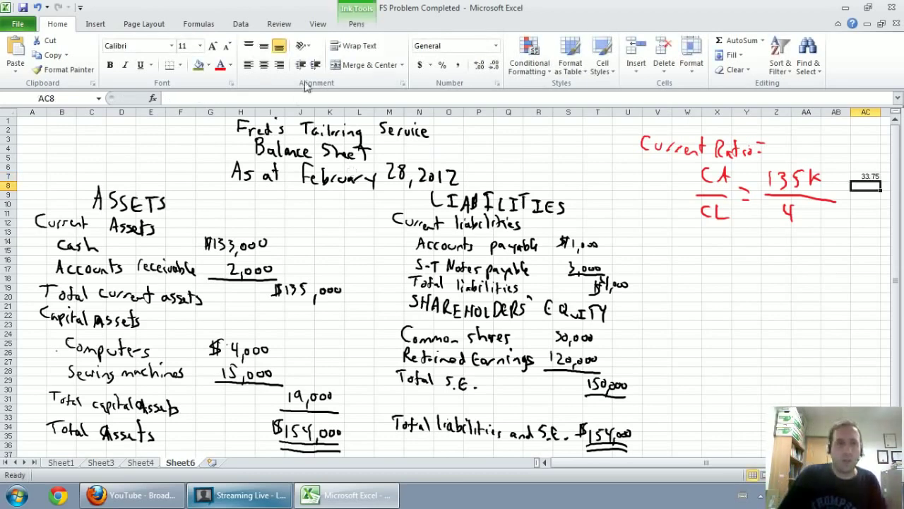
pyautogui.click(357, 25)
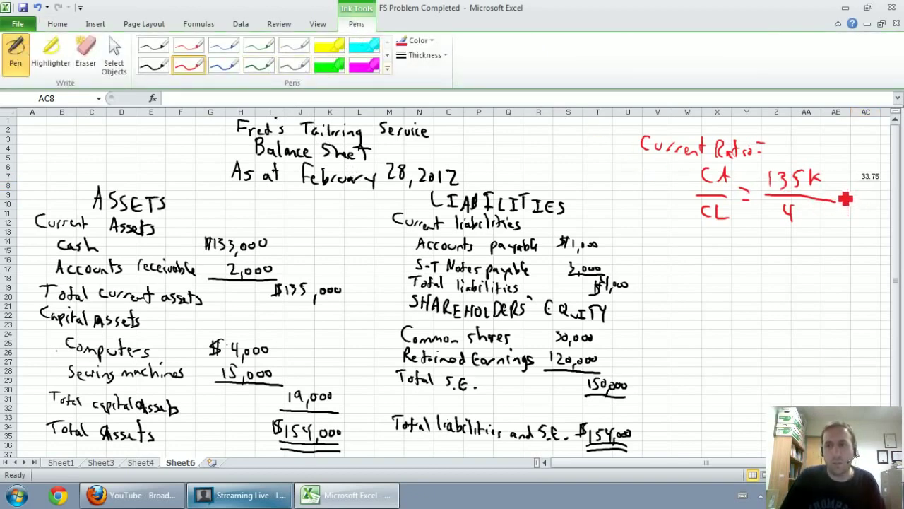
pyautogui.moveTo(837, 188)
pyautogui.mouseDown()
pyautogui.moveTo(847, 188)
pyautogui.moveTo(849, 203)
pyautogui.moveTo(835, 230)
pyautogui.moveTo(873, 235)
pyautogui.mouseUp()
# Step: Finish writing 33.75 in red and change the denominator from 4 to 4K
pyautogui.click(858, 234)
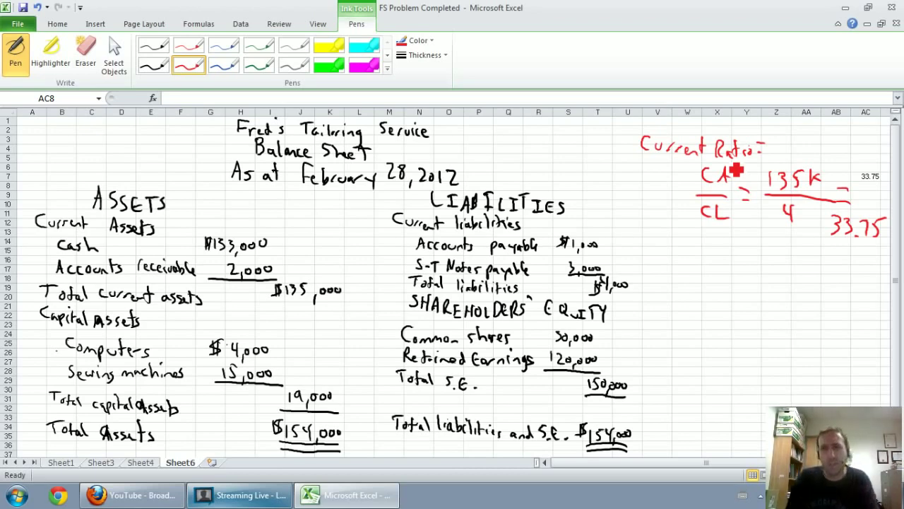
pyautogui.moveTo(798, 205); pyautogui.dragTo(804, 220)
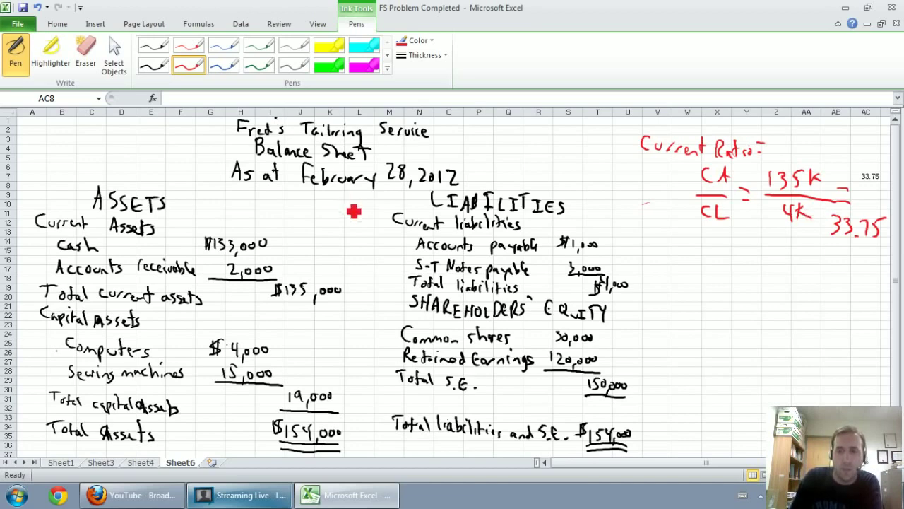
# Step: Handwrite in red: Debt Ratio = TL/TA = 4k
pyautogui.moveTo(663, 244)
pyautogui.mouseDown()
pyautogui.moveTo(676, 263)
pyautogui.moveTo(737, 256)
pyautogui.moveTo(749, 268)
pyautogui.moveTo(763, 264)
pyautogui.mouseUp()
pyautogui.moveTo(767, 251); pyautogui.dragTo(783, 263)
pyautogui.moveTo(705, 279)
pyautogui.mouseDown()
pyautogui.moveTo(705, 298)
pyautogui.moveTo(720, 277)
pyautogui.moveTo(735, 298)
pyautogui.mouseUp()
pyautogui.moveTo(677, 301)
pyautogui.mouseDown()
pyautogui.moveTo(742, 304)
pyautogui.moveTo(698, 329)
pyautogui.moveTo(711, 312)
pyautogui.moveTo(721, 328)
pyautogui.mouseUp()
pyautogui.moveTo(749, 298); pyautogui.dragTo(758, 297)
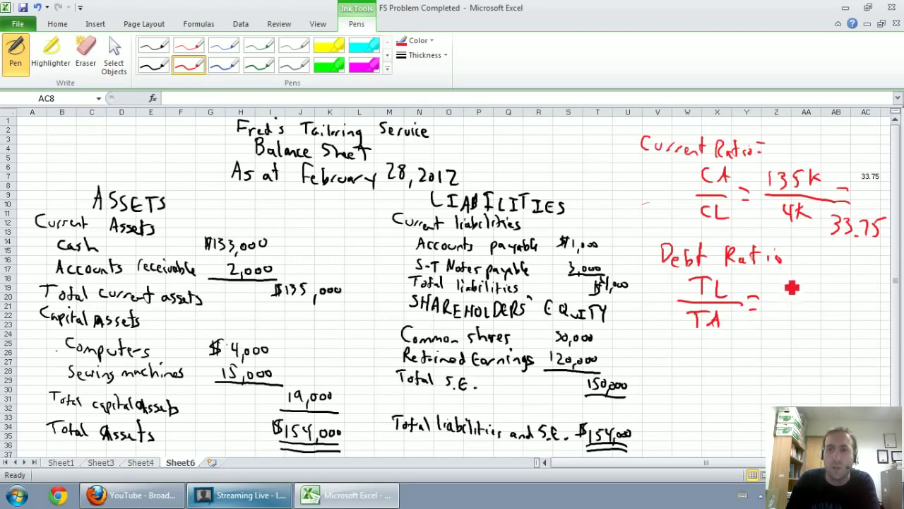
pyautogui.moveTo(784, 279)
pyautogui.mouseDown()
pyautogui.moveTo(793, 301)
pyautogui.moveTo(823, 303)
pyautogui.moveTo(778, 330)
pyautogui.moveTo(819, 332)
pyautogui.mouseUp()
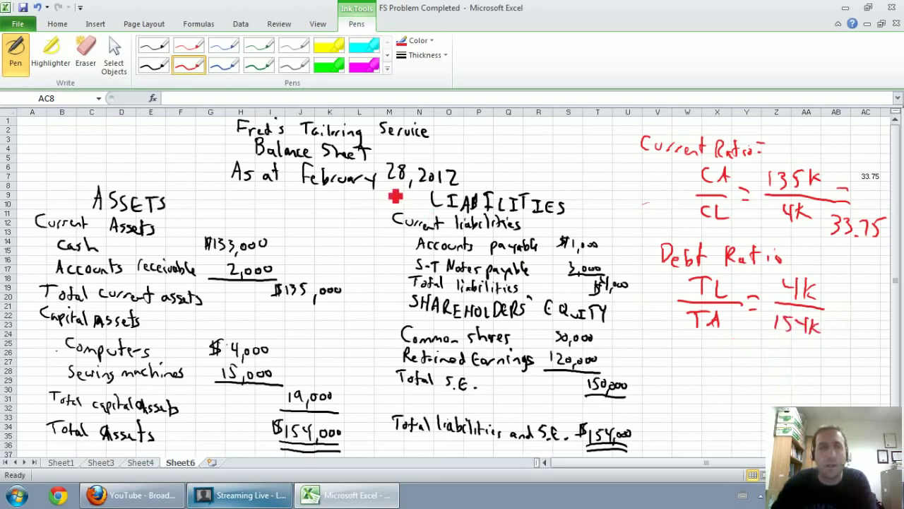
# Step: Calculate 4 divided by 154 in cell AB19, showing 0.026
pyautogui.click(59, 25)
pyautogui.click(779, 395)
pyautogui.click(777, 361)
pyautogui.click(835, 287)
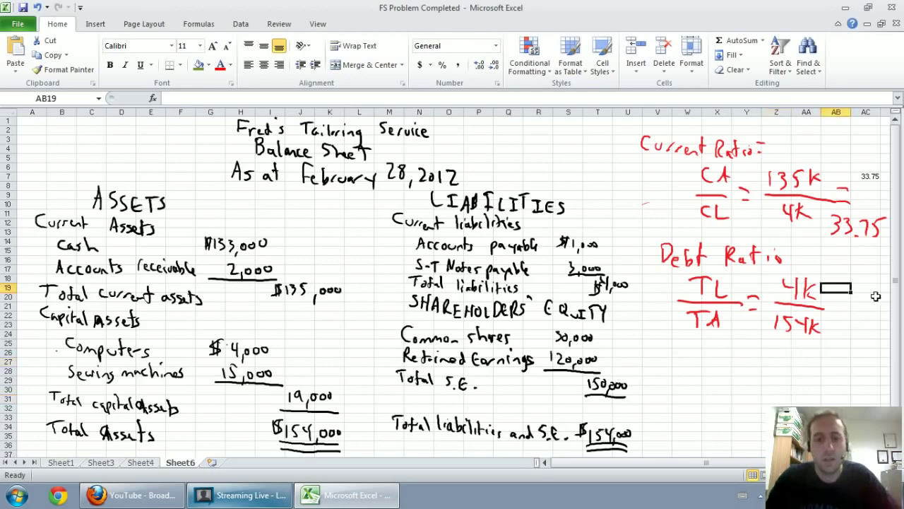
pyautogui.write('=4/1543')
pyautogui.press('Return')
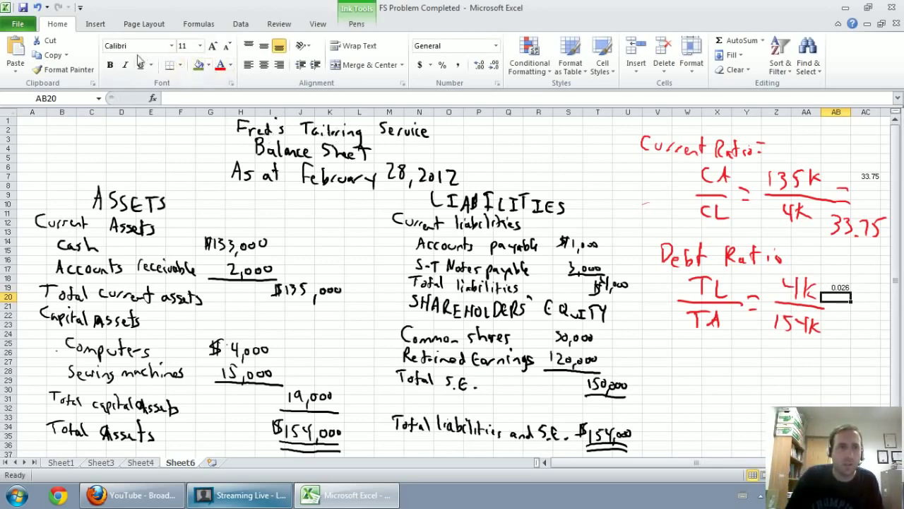
# Step: Write the red debt ratio result = .026 and 2.6%
pyautogui.click(365, 15)
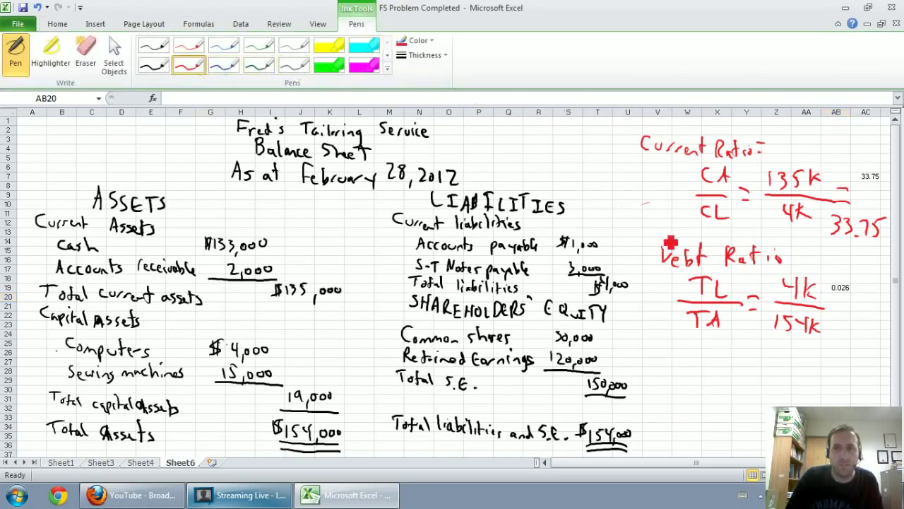
pyautogui.moveTo(831, 304); pyautogui.dragTo(875, 315)
pyautogui.click(850, 317)
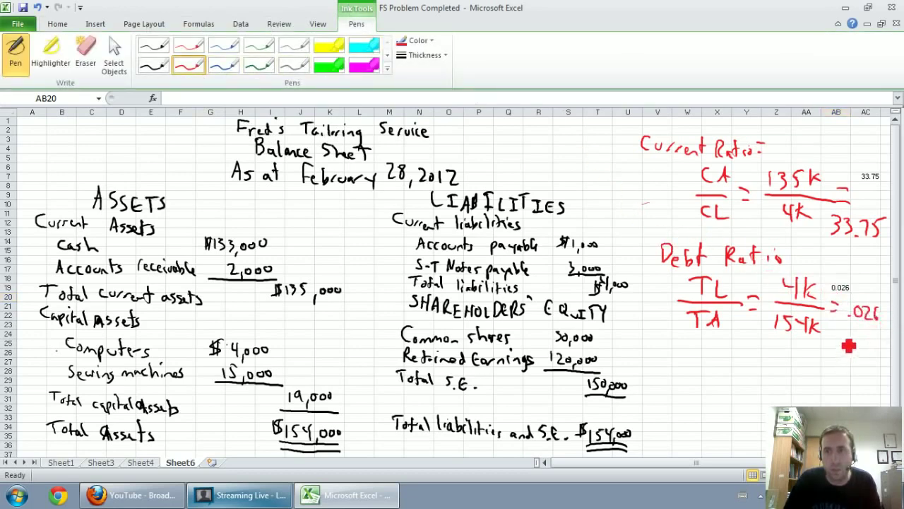
pyautogui.click(852, 347)
pyautogui.moveTo(837, 338)
pyautogui.mouseDown()
pyautogui.moveTo(845, 349)
pyautogui.moveTo(868, 339)
pyautogui.moveTo(882, 357)
pyautogui.mouseUp()
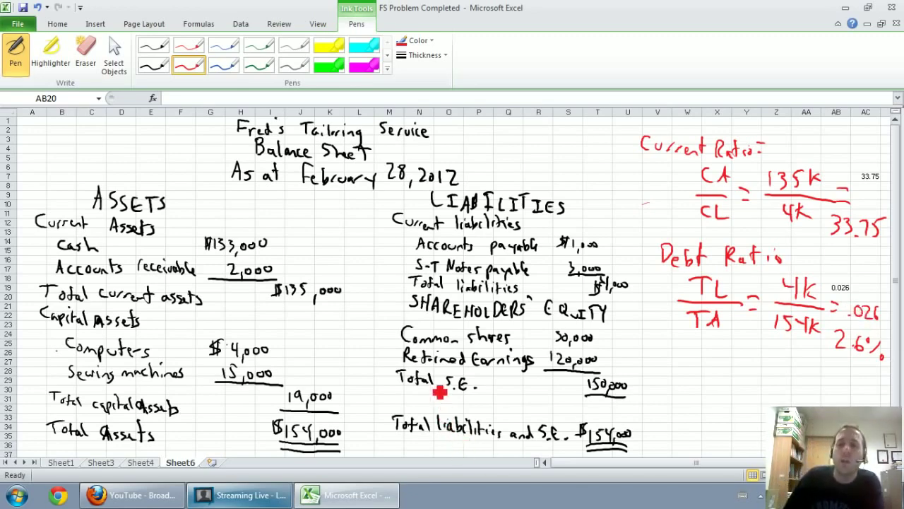
# Step: Below the debt ratio, handwrite in red: Equity Ratio = TE/TA = 150k/154k = 97.4
pyautogui.moveTo(663, 355)
pyautogui.mouseDown()
pyautogui.moveTo(685, 375)
pyautogui.moveTo(750, 368)
pyautogui.mouseUp()
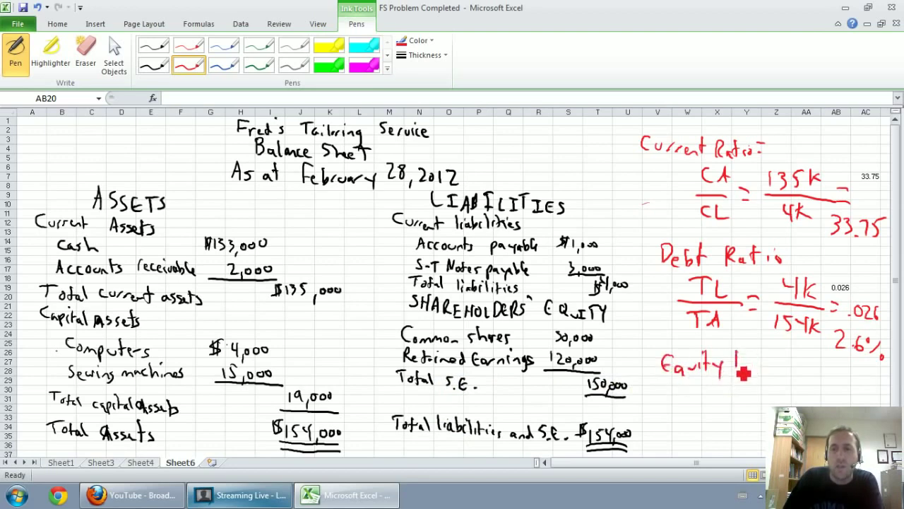
pyautogui.moveTo(737, 355)
pyautogui.mouseDown()
pyautogui.moveTo(749, 375)
pyautogui.moveTo(777, 364)
pyautogui.mouseUp()
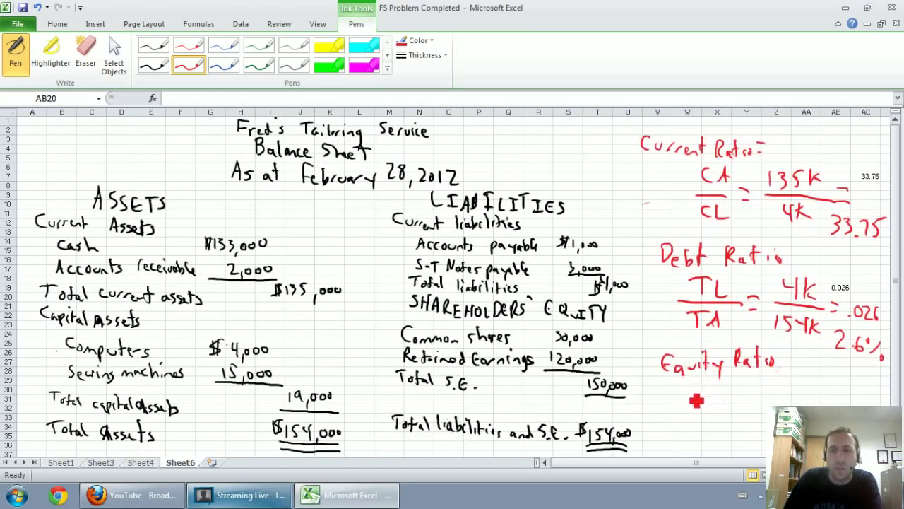
pyautogui.moveTo(683, 389); pyautogui.dragTo(701, 387)
pyautogui.moveTo(692, 388)
pyautogui.mouseDown()
pyautogui.moveTo(692, 403)
pyautogui.moveTo(721, 408)
pyautogui.moveTo(692, 439)
pyautogui.moveTo(719, 438)
pyautogui.moveTo(738, 406)
pyautogui.mouseUp()
pyautogui.moveTo(732, 417); pyautogui.dragTo(740, 415)
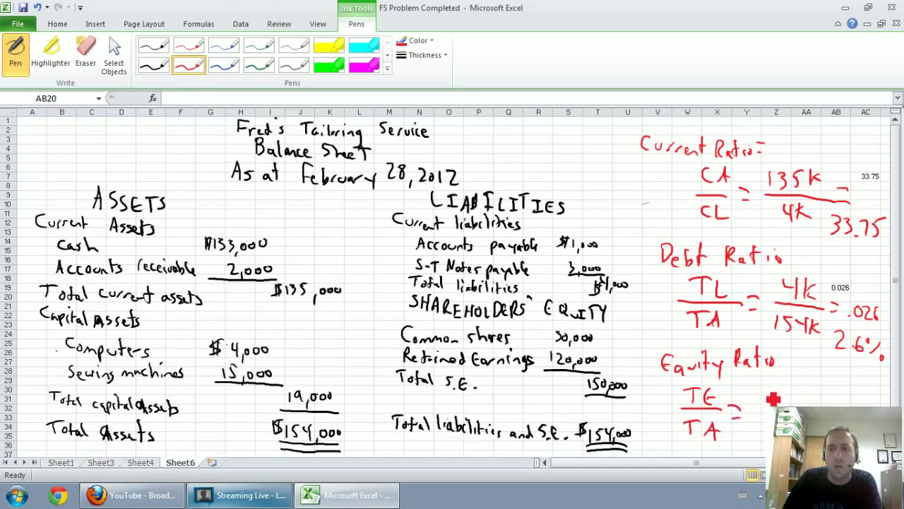
pyautogui.moveTo(764, 384); pyautogui.dragTo(775, 395)
pyautogui.moveTo(787, 385)
pyautogui.mouseDown()
pyautogui.moveTo(764, 420)
pyautogui.moveTo(808, 404)
pyautogui.mouseUp()
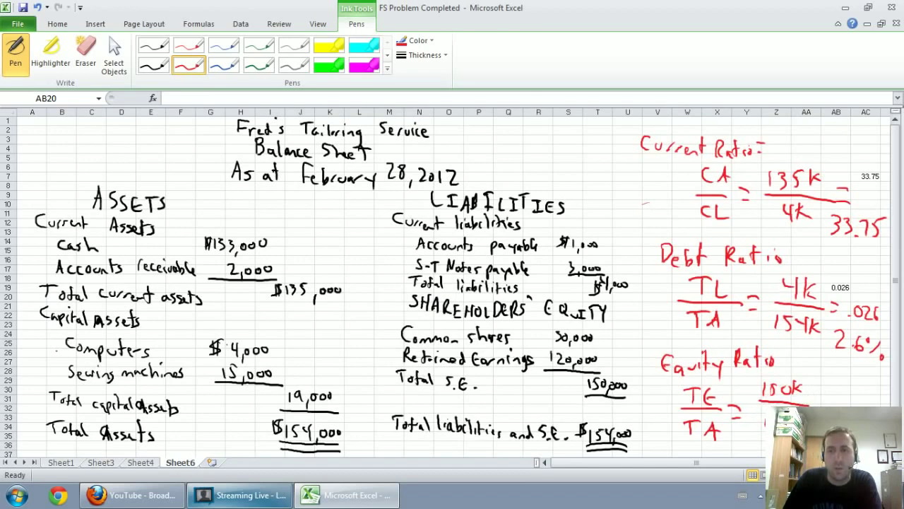
pyautogui.moveTo(815, 401); pyautogui.dragTo(824, 401)
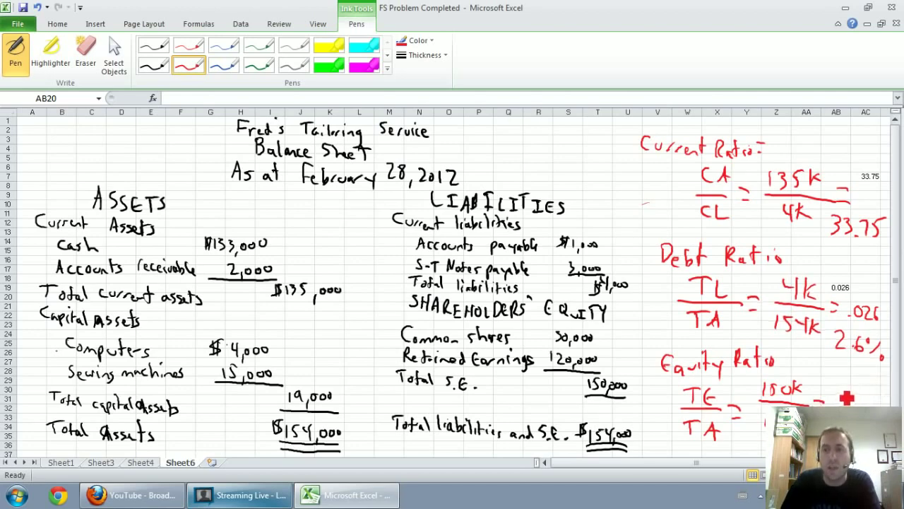
pyautogui.moveTo(843, 390)
pyautogui.mouseDown()
pyautogui.moveTo(838, 403)
pyautogui.moveTo(880, 398)
pyautogui.mouseUp()
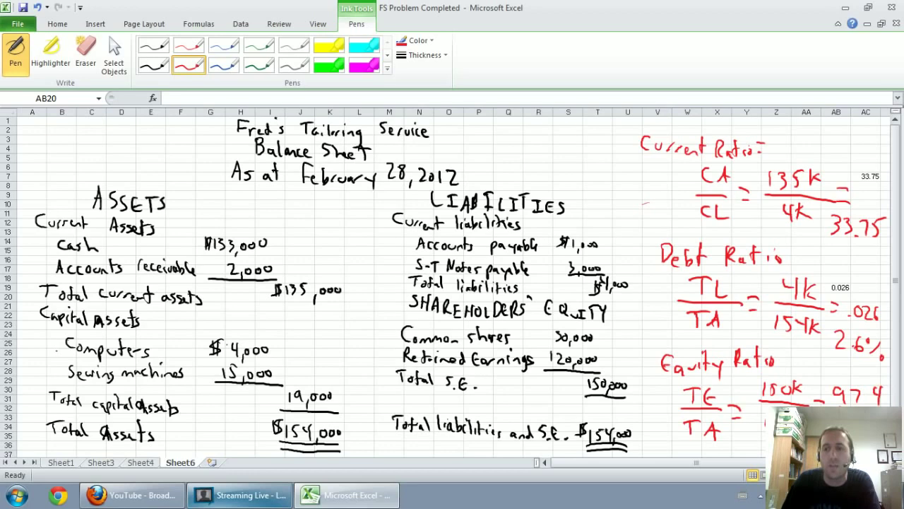